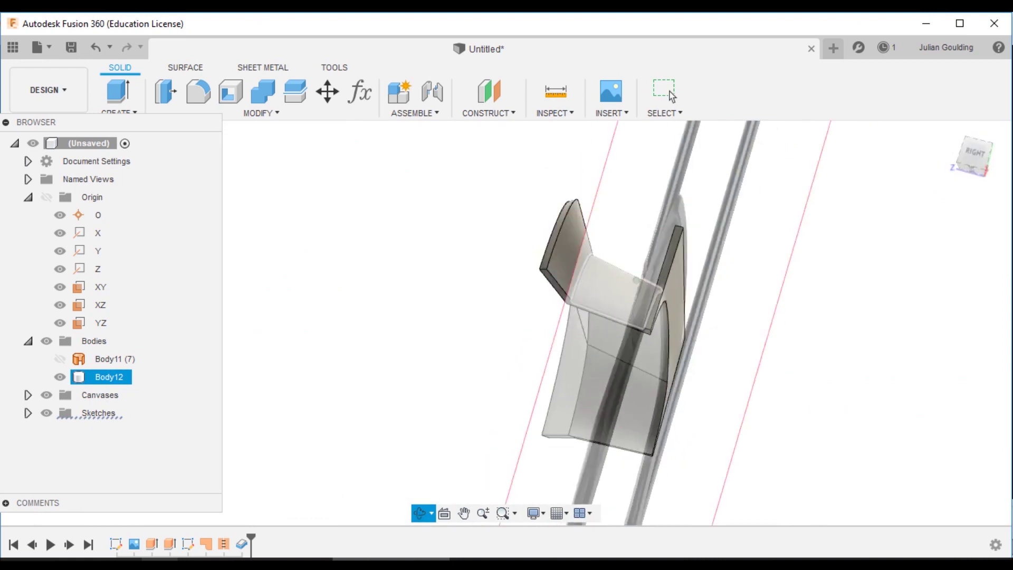
# Stop orbiting and return to the selection tool.
pyautogui.click(670, 95)
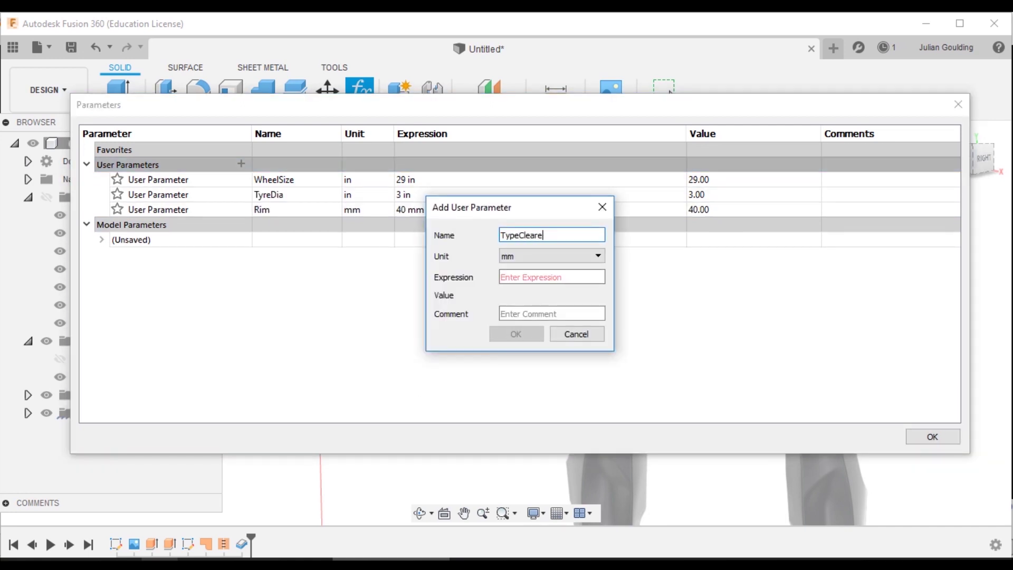
# Confirm the TypeClearence parameter and dimension a vertical gap line below the fender with TypeClearence.
pyautogui.press('Return')
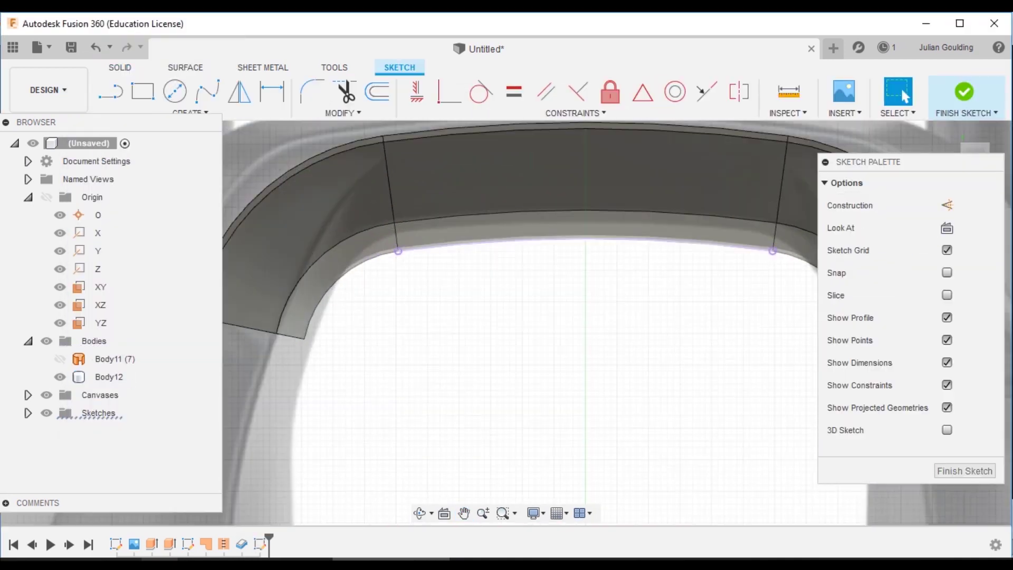
pyautogui.press('l')
pyautogui.click(588, 226)
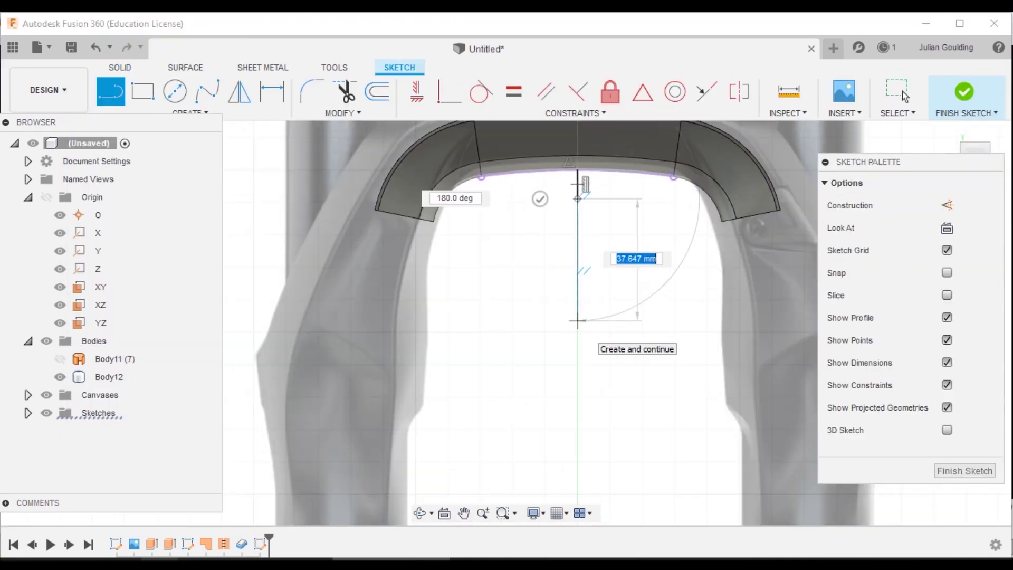
pyautogui.press('Return')
pyautogui.press('Escape')
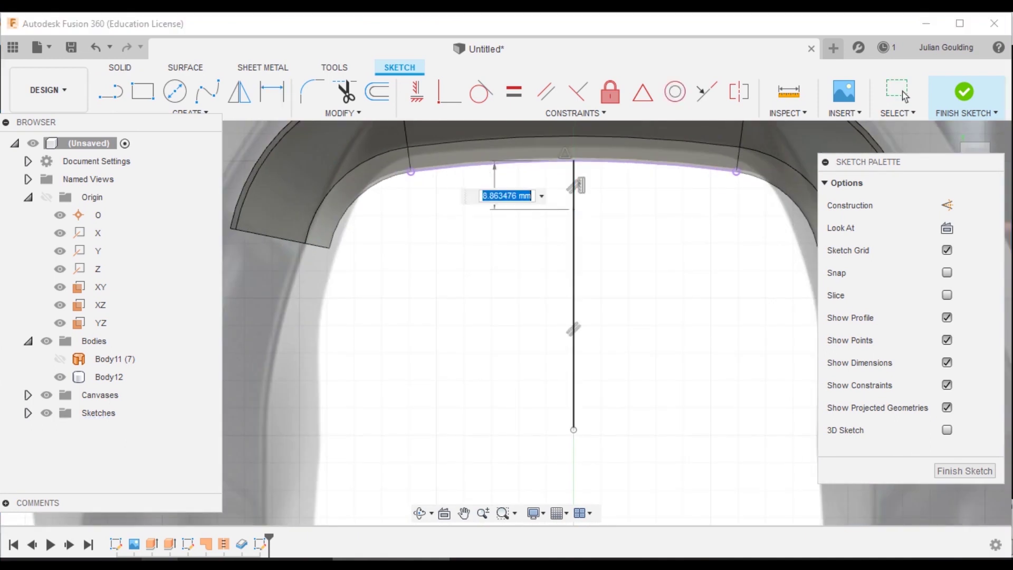
pyautogui.press('Return')
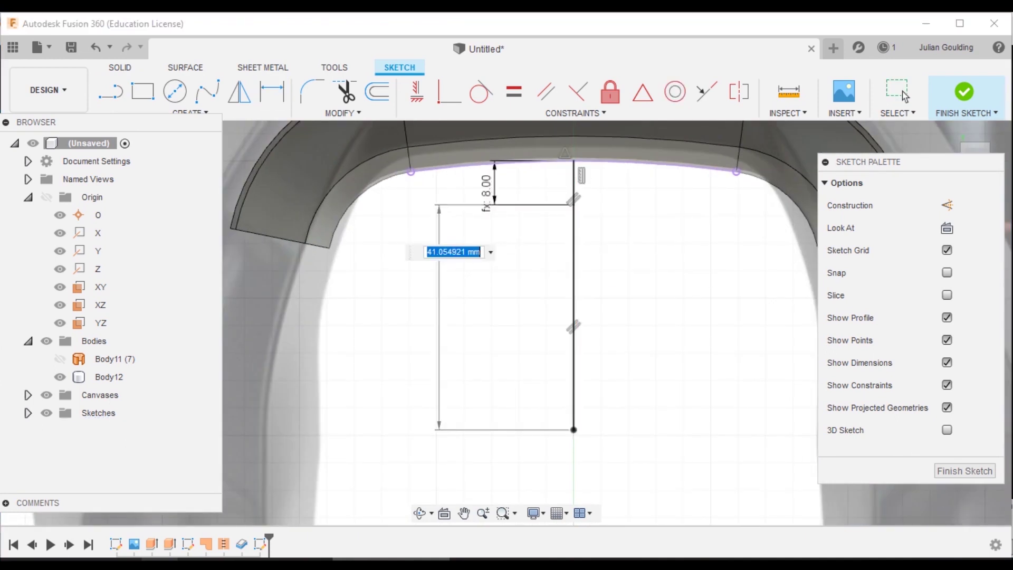
pyautogui.press('Return')
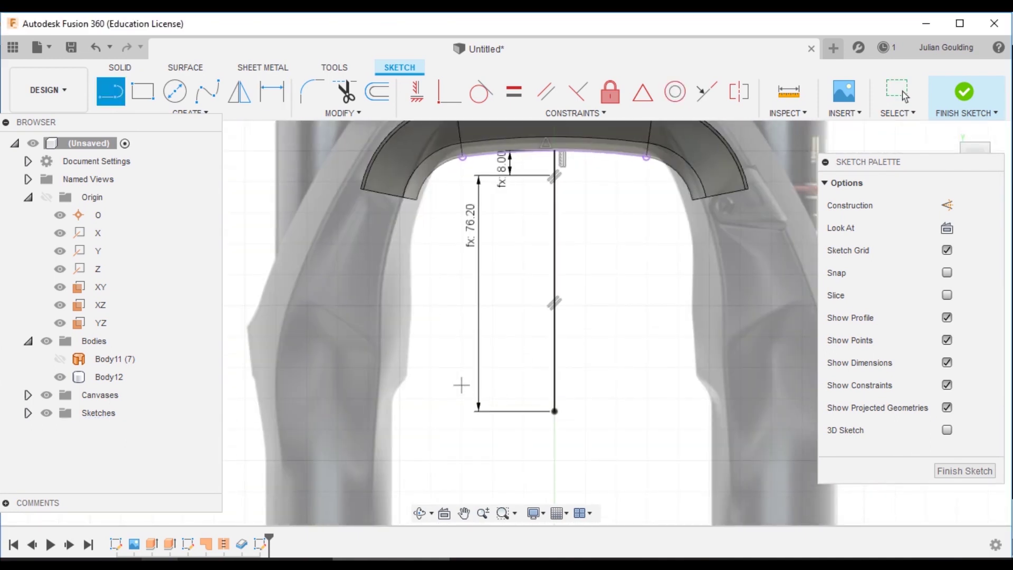
pyautogui.press('Escape')
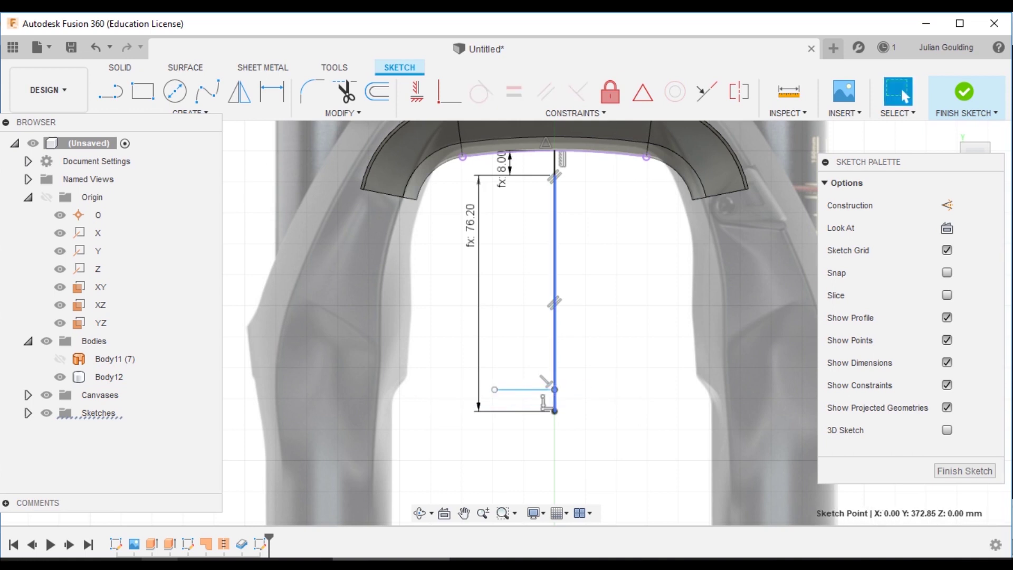
# Dimension the horizontal line's width with the Rim parameter.
pyautogui.click(528, 389)
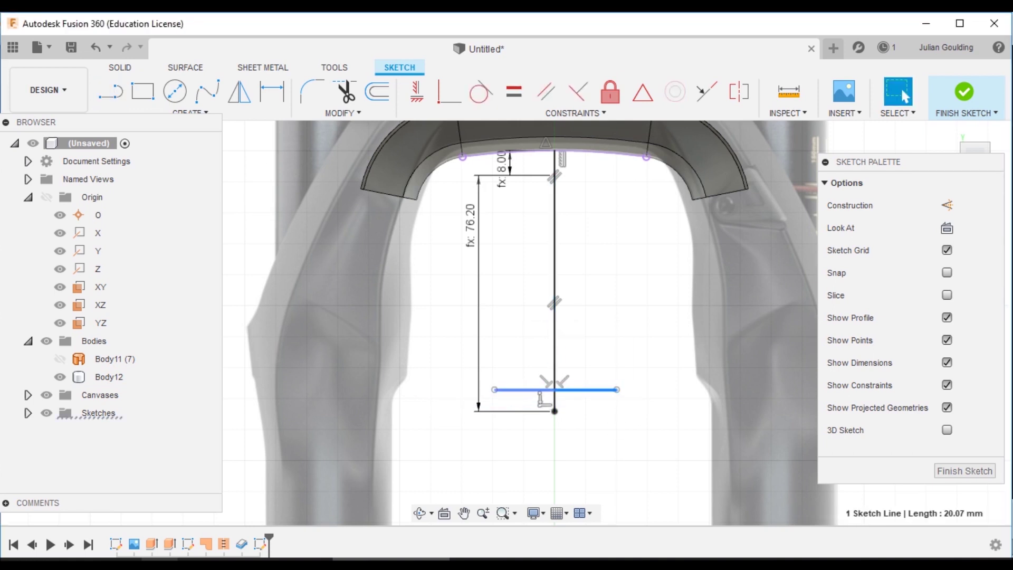
pyautogui.click(629, 327)
pyautogui.write('r')
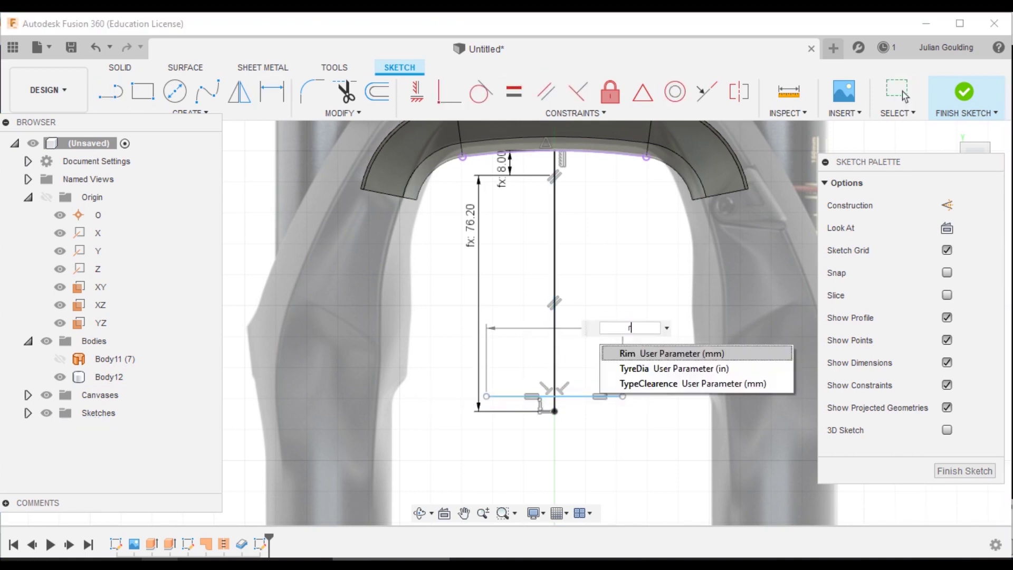
pyautogui.press('Return')
pyautogui.scroll(-2, 508, 257)
# Draw the 76.2 mm tyre cross-section circle.
pyautogui.press('c')
pyautogui.click(546, 387)
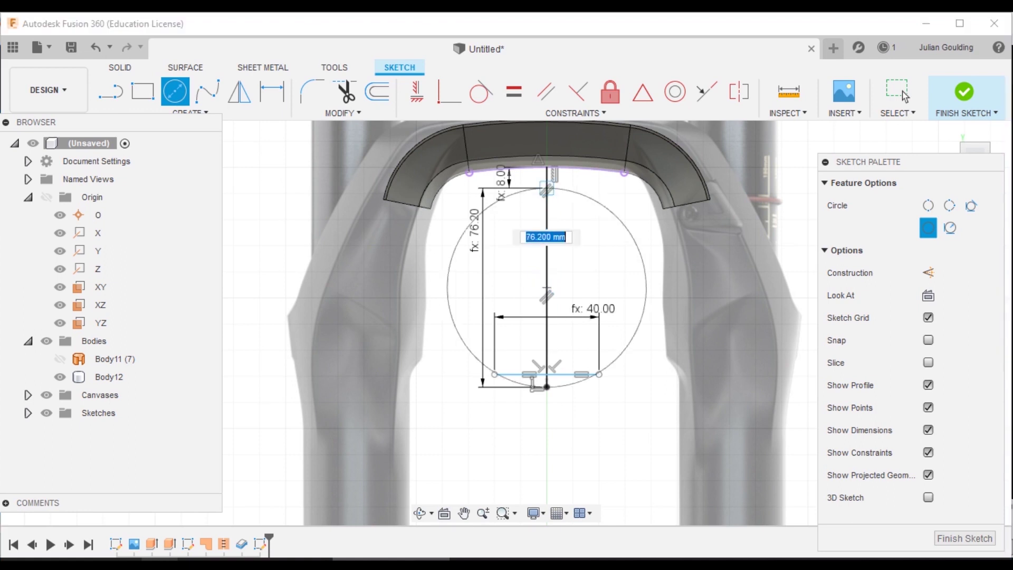
pyautogui.press('Return')
pyautogui.scroll(3, 534, 285)
pyautogui.scroll(-1, 534, 285)
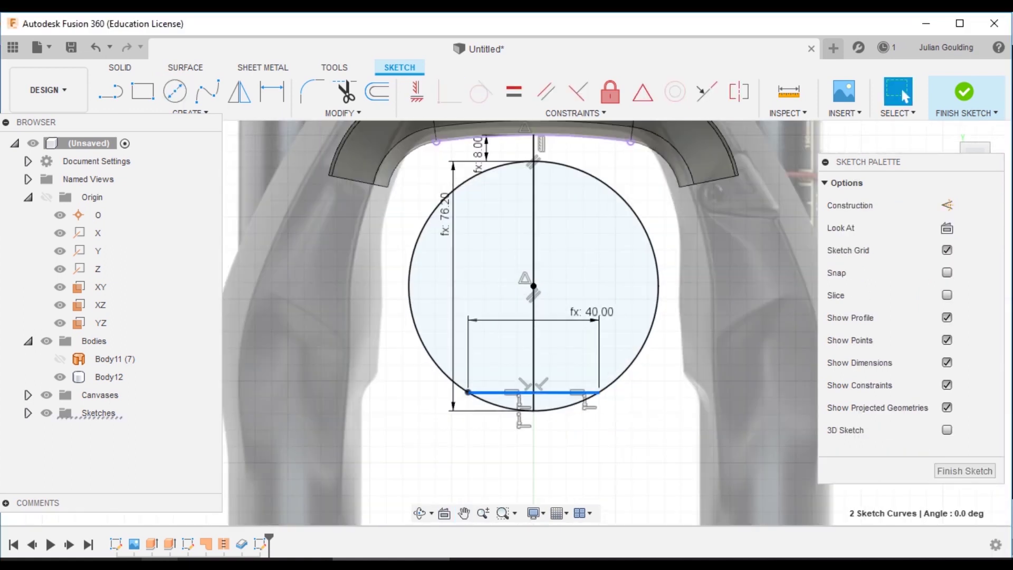
pyautogui.scroll(-5, 573, 437)
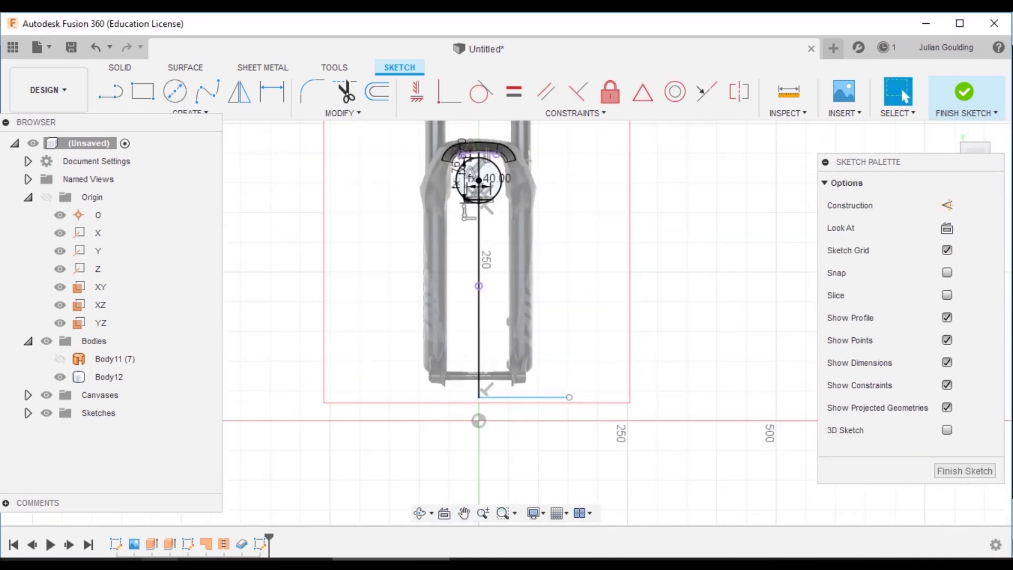
# Set the long axis line's length to WheelSize/2.
pyautogui.press('Escape')
pyautogui.write('d')
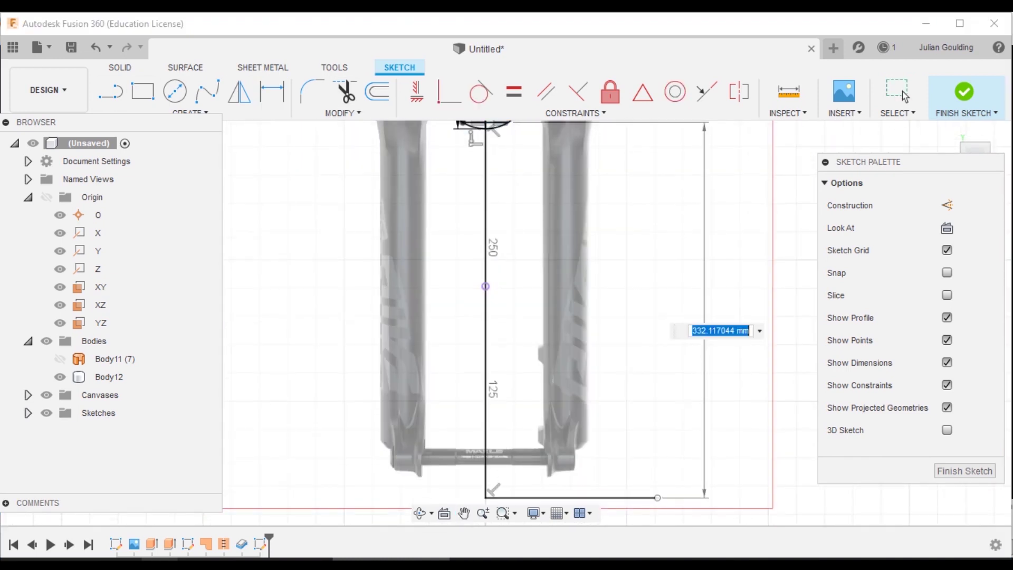
pyautogui.write('WheelSize')
pyautogui.press('Return')
pyautogui.scroll(-4, 393, 335)
pyautogui.doubleClick(483, 340)
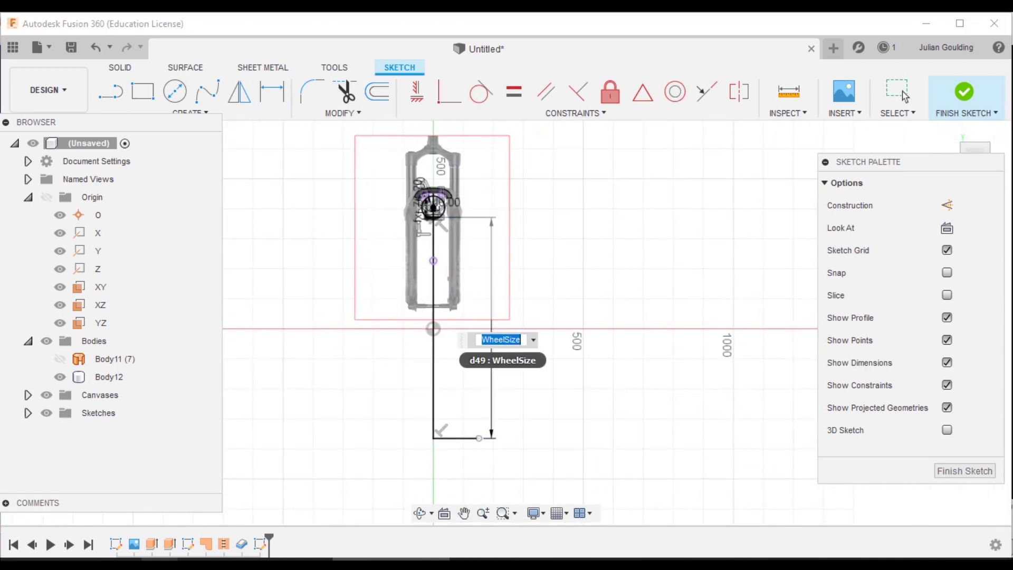
pyautogui.write('/2')
pyautogui.press('Return')
pyautogui.scroll(4, 417, 151)
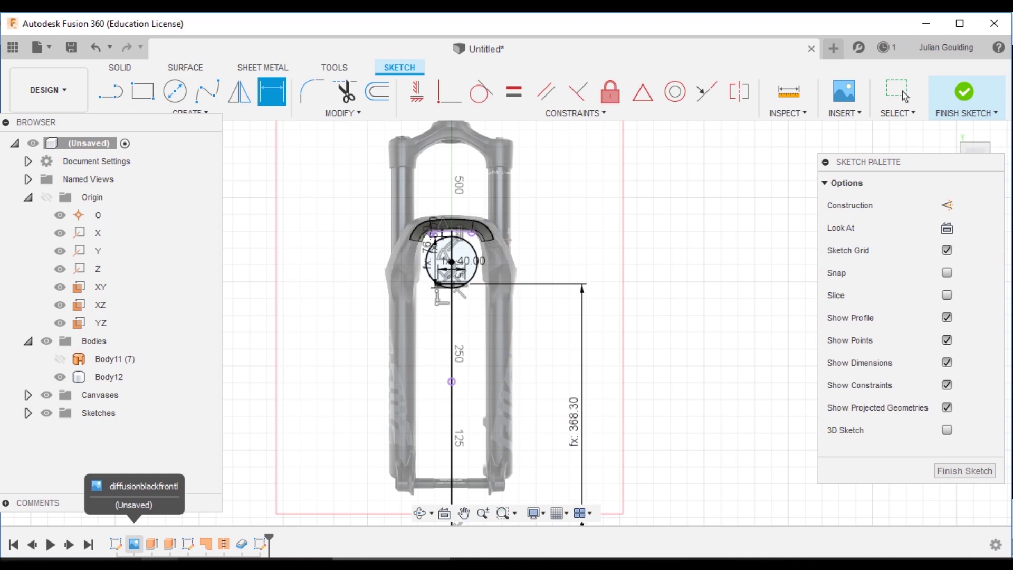
pyautogui.rightClick(134, 544)
# Finish the sketch, hide the fork image, and revolve the circle around the long line into a tyre.
pyautogui.press('v')
pyautogui.click(964, 95)
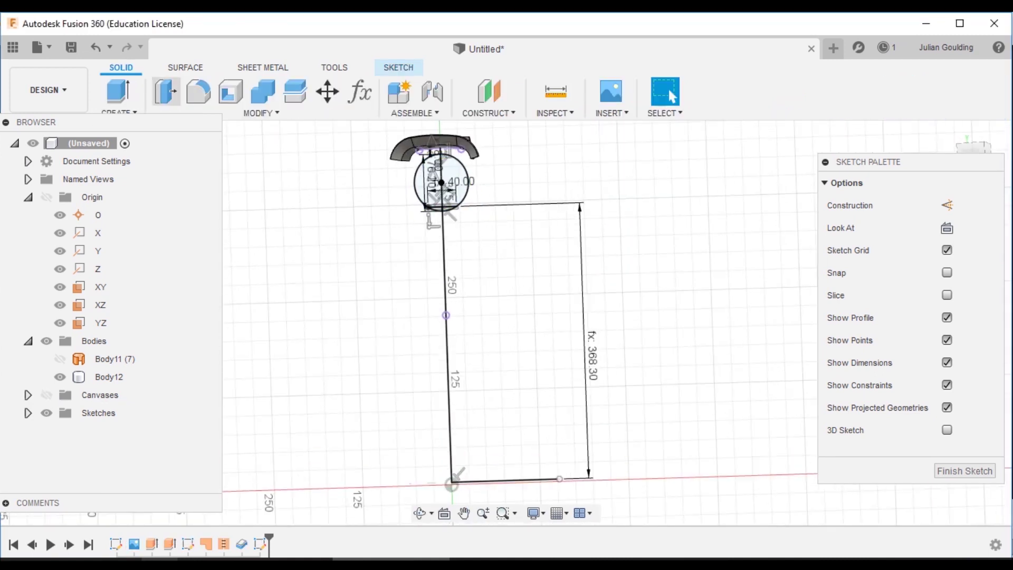
pyautogui.press('r')
pyautogui.click(441, 190)
pyautogui.click(446, 315)
# Edit the WheelSize expression in the user parameters table toward 27.5 in.
pyautogui.click(360, 91)
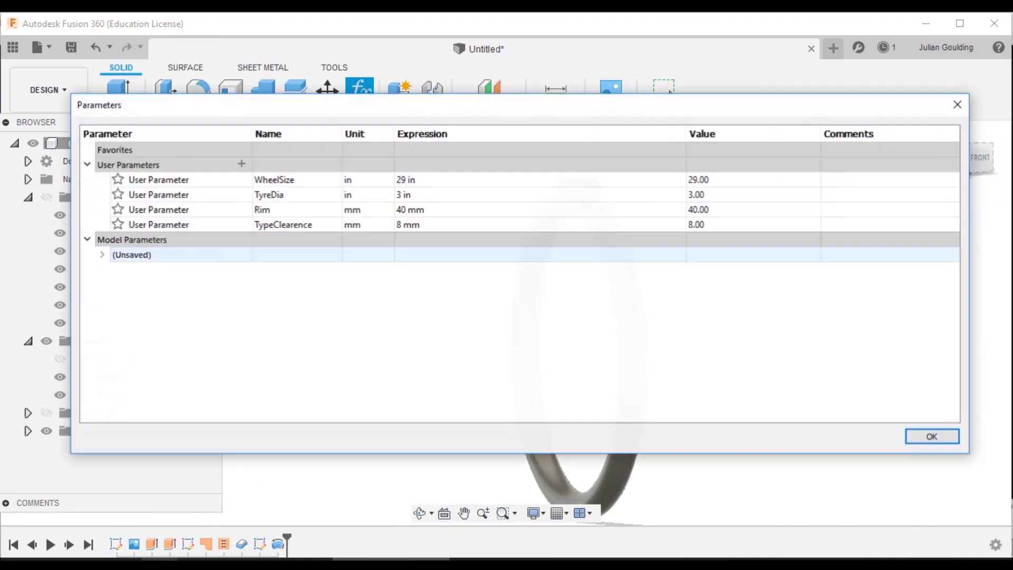
pyautogui.doubleClick(405, 179)
pyautogui.press('Escape')
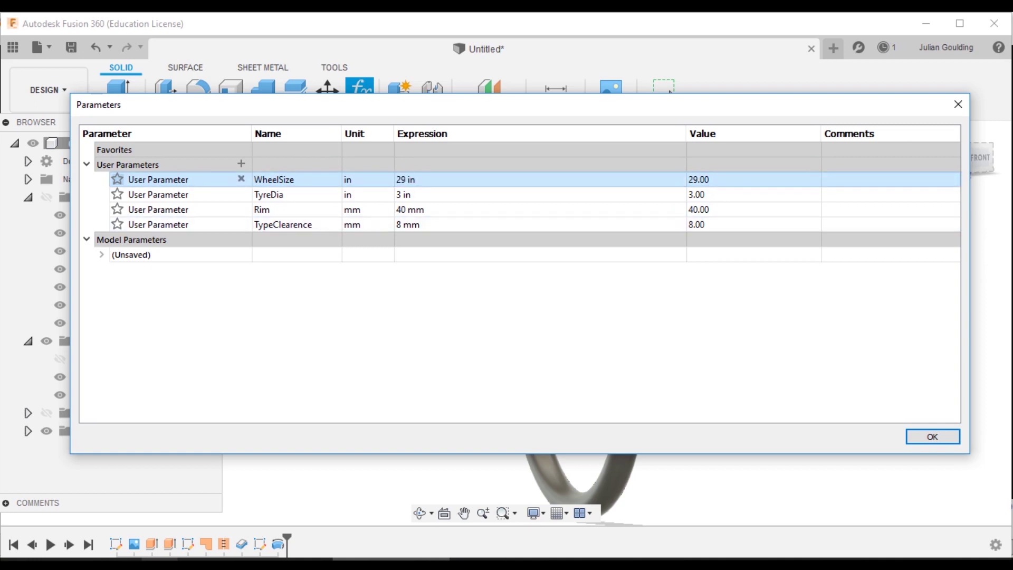
pyautogui.doubleClick(401, 209)
pyautogui.doubleClick(406, 179)
pyautogui.write('2')
# Try TyreDia at 2.25 in, then set it back to 3 in.
pyautogui.moveTo(369, 105); pyautogui.dragTo(157, 74)
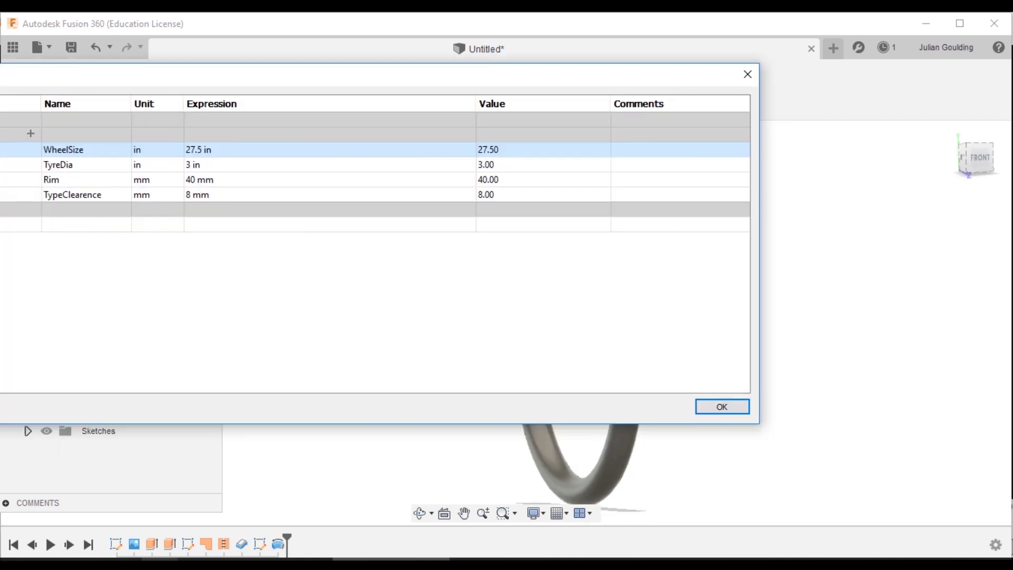
pyautogui.moveTo(757, 264); pyautogui.dragTo(467, 264)
pyautogui.doubleClick(174, 165)
pyautogui.write('2.25')
pyautogui.press('Return')
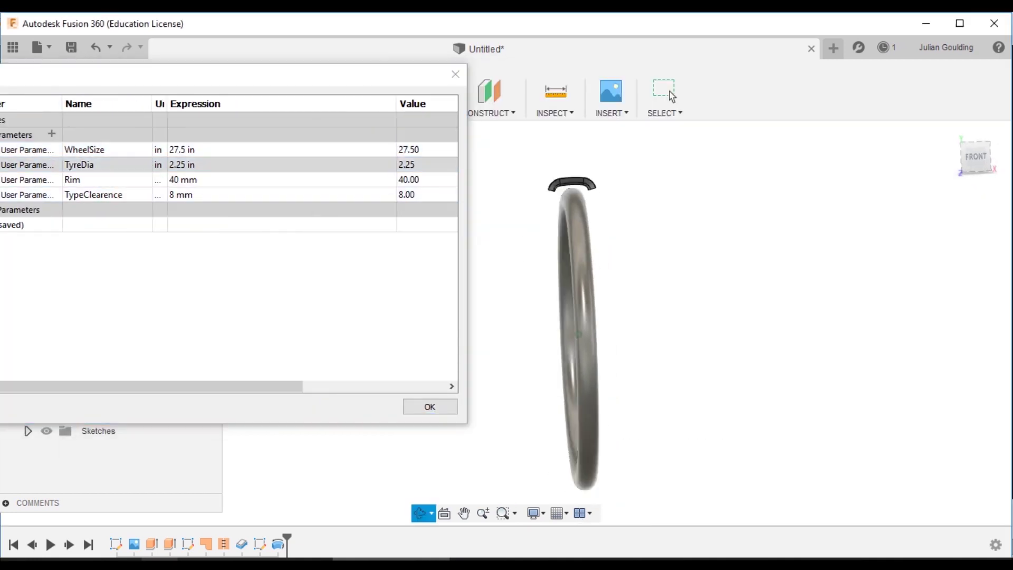
pyautogui.write('3')
pyautogui.press('Return')
# Dimension the offset line beside the tyre with TyreClearence.
pyautogui.press('Up')
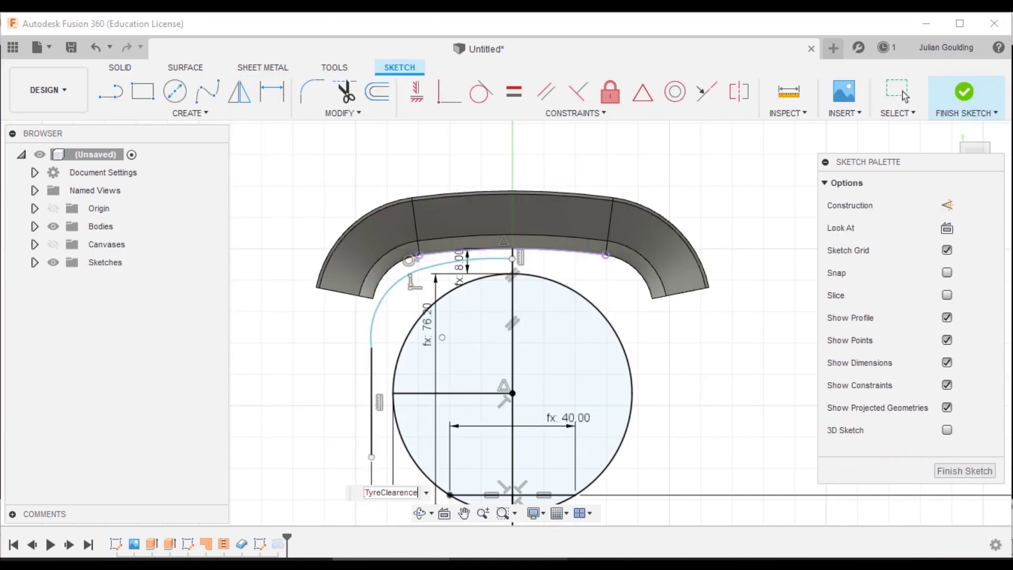
pyautogui.press('Return')
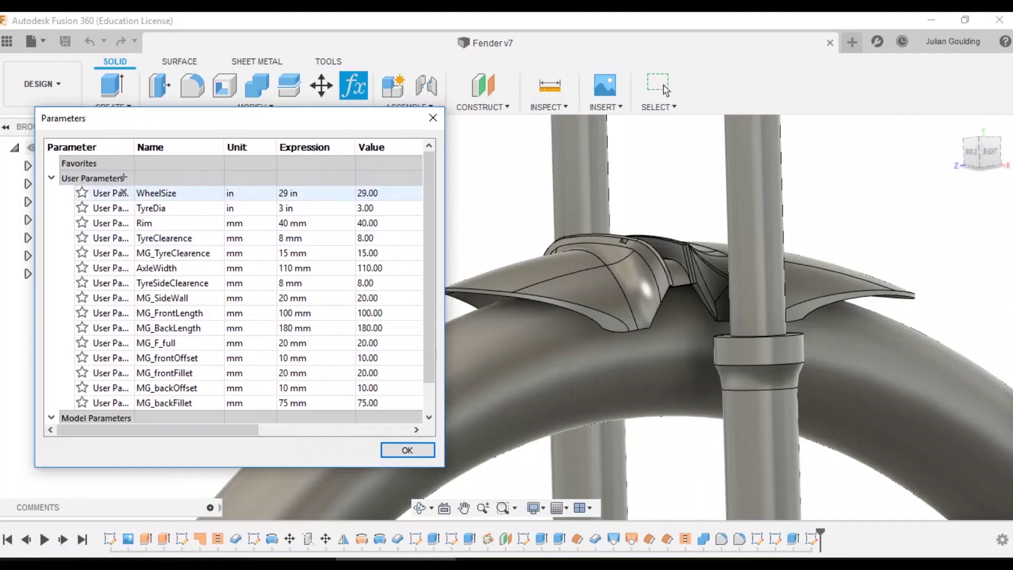
# Set TyreDia to 70 mm, TyreClearence to 25 mm and MG_TyreClearence to 30 mm.
pyautogui.click(315, 208)
pyautogui.write('70MM')
pyautogui.press('Return')
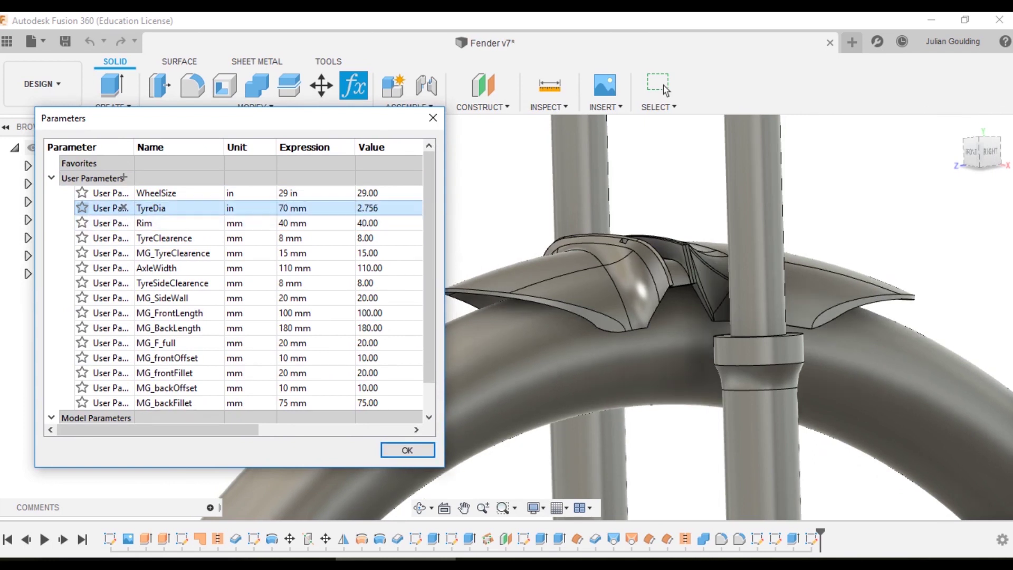
pyautogui.click(124, 238)
pyautogui.write('25')
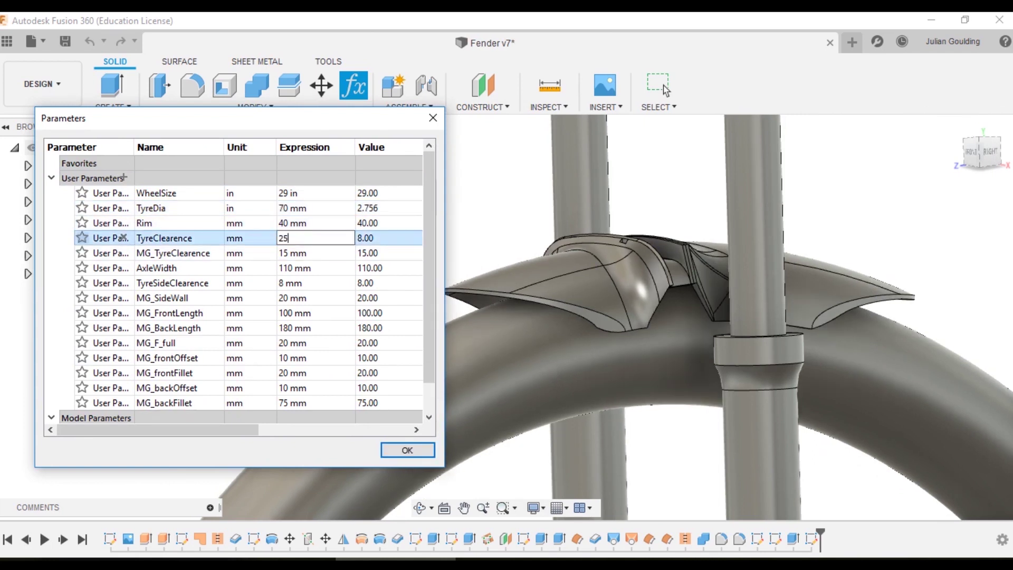
pyautogui.press('Return')
pyautogui.click(123, 253)
pyautogui.write('30')
pyautogui.press('Return')
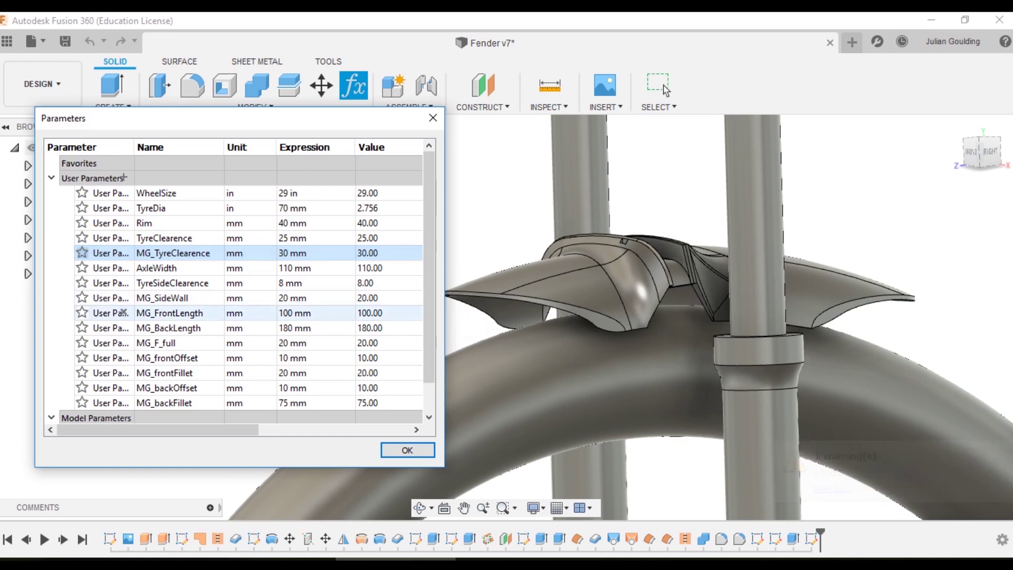
# Set TyreSideClearence to 10 mm and MG_BackLength to 190 mm.
pyautogui.click(124, 283)
pyautogui.write('10')
pyautogui.press('Return')
pyautogui.click(123, 313)
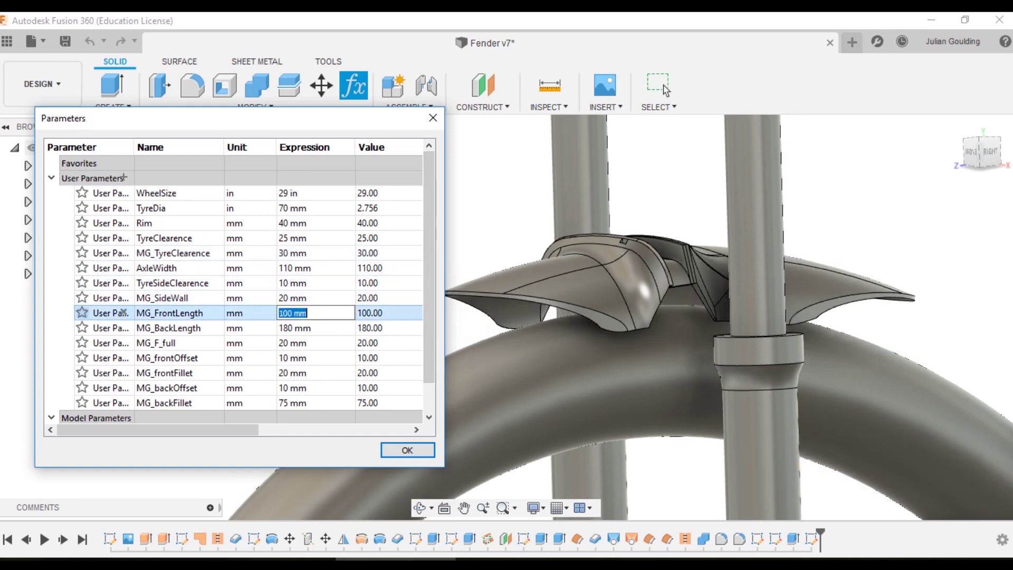
pyautogui.click(124, 328)
pyautogui.write('190')
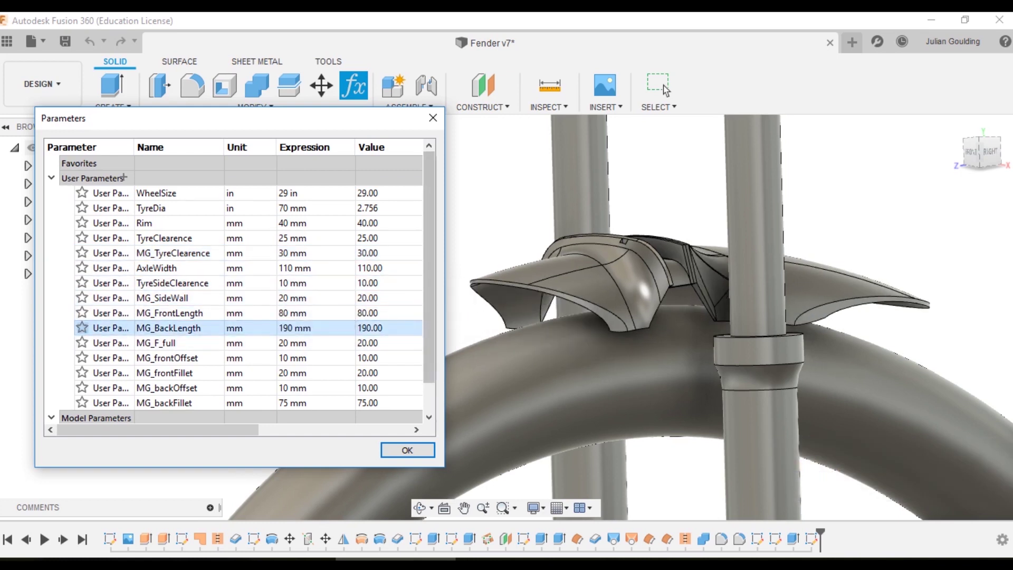
pyautogui.press('Return')
# Check the fender from the front and reduce MG_BackLength to 150 mm.
pyautogui.scroll(-1, 124, 358)
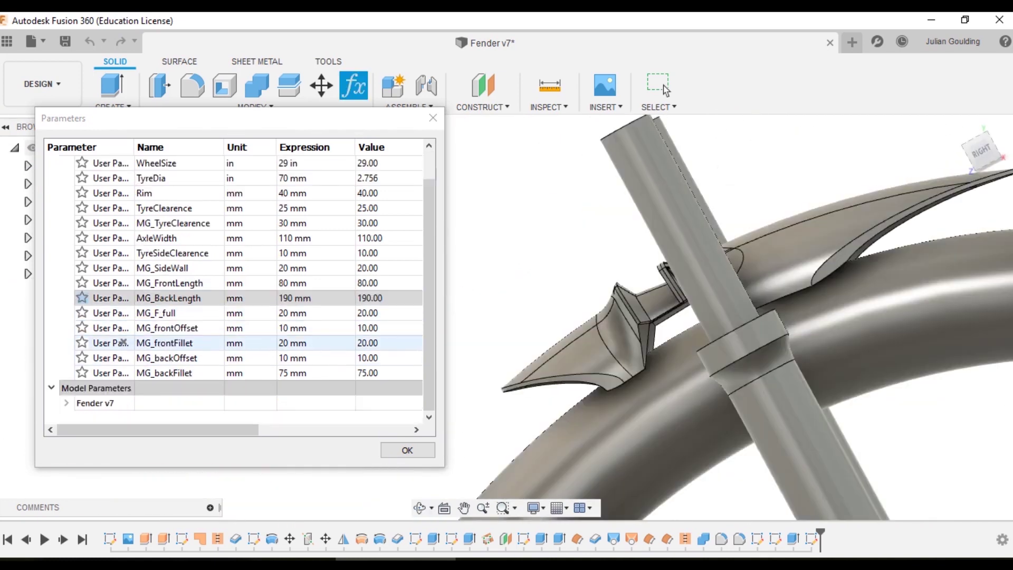
pyautogui.keyDown('shift'); pyautogui.moveTo(634, 317); pyautogui.dragTo(723, 322, button='middle'); pyautogui.keyUp('shift')
pyautogui.click(124, 298)
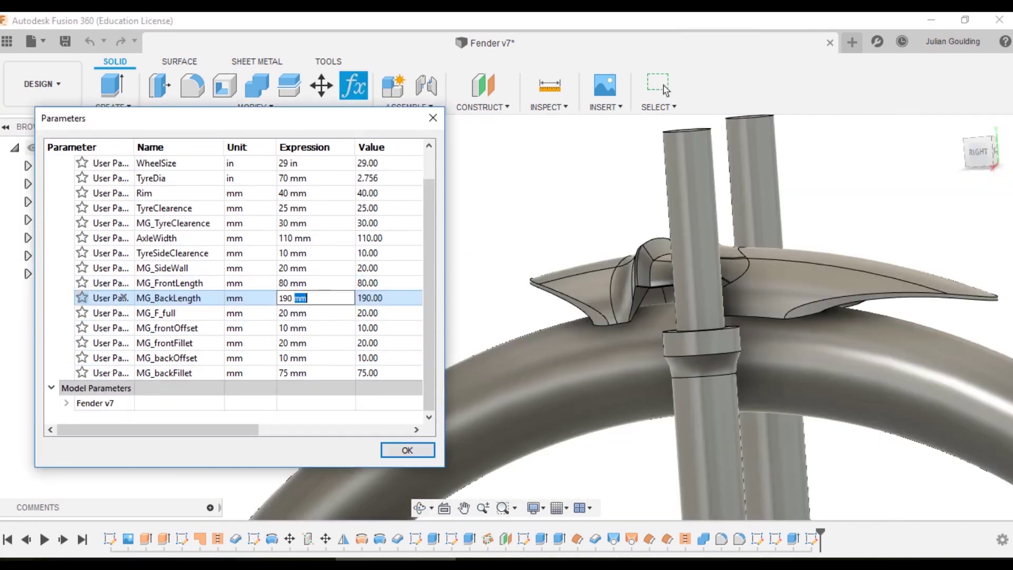
pyautogui.write('150')
pyautogui.press('Return')
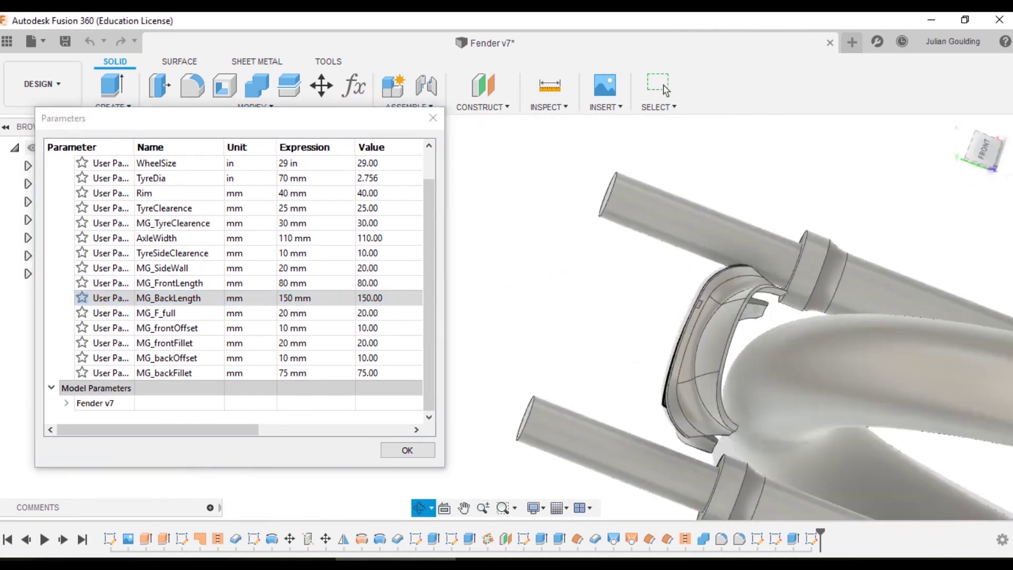
pyautogui.click(123, 268)
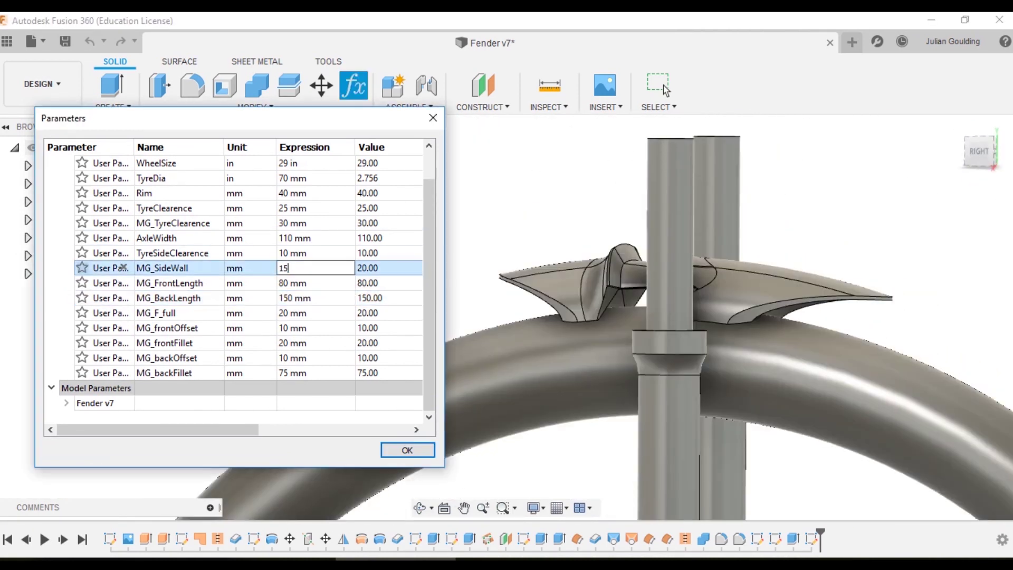